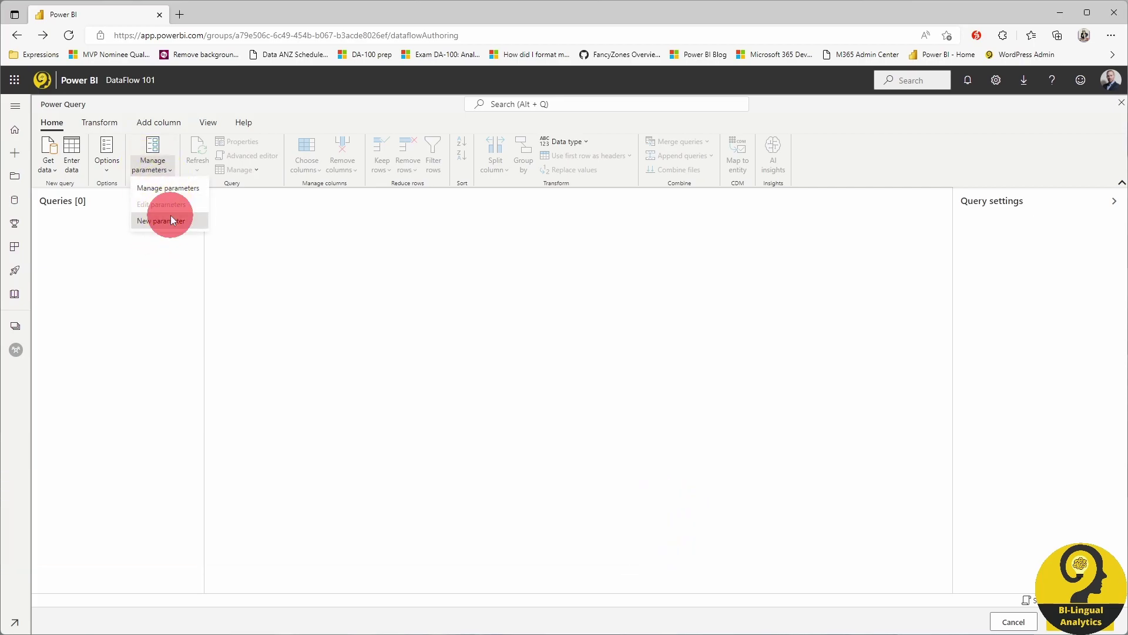
Step: Name the first parameter CalendarStart, type Date, current value 1/1/2020
double_click(662, 235)
type("CalendarStart")
left_click(649, 347)
left_click(640, 420)
left_click(633, 419)
type("1/1/2020")
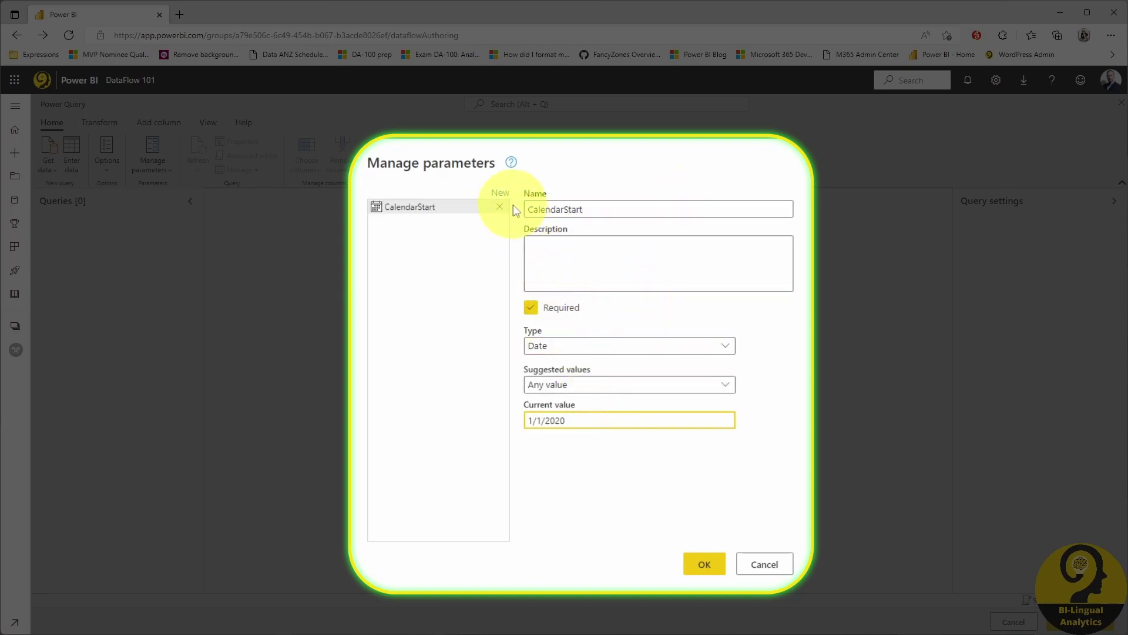
Step: Add a second parameter CalendarEnd of type Date with value 12/31/2022
left_click(500, 192)
double_click(617, 208)
type("CalendarEnd")
left_click(647, 346)
left_click(645, 417)
left_click(642, 419)
type("12/31/2022")
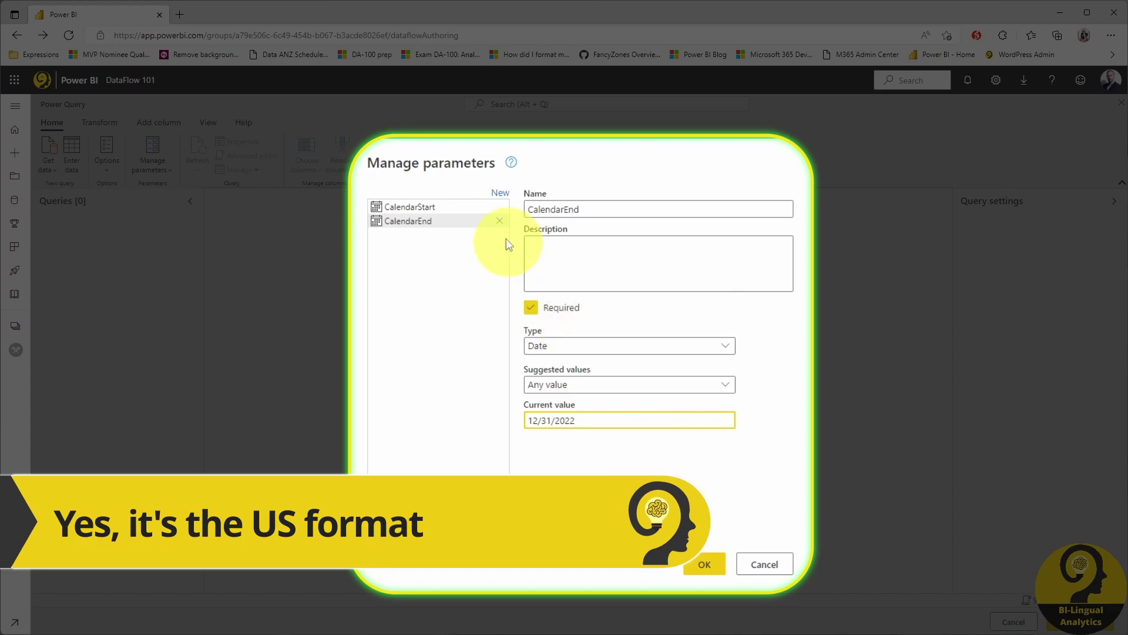
Step: Add a Decimal number parameter FinYearStart with value 7 and save the parameters
left_click(500, 194)
double_click(642, 210)
type("FinYearStart")
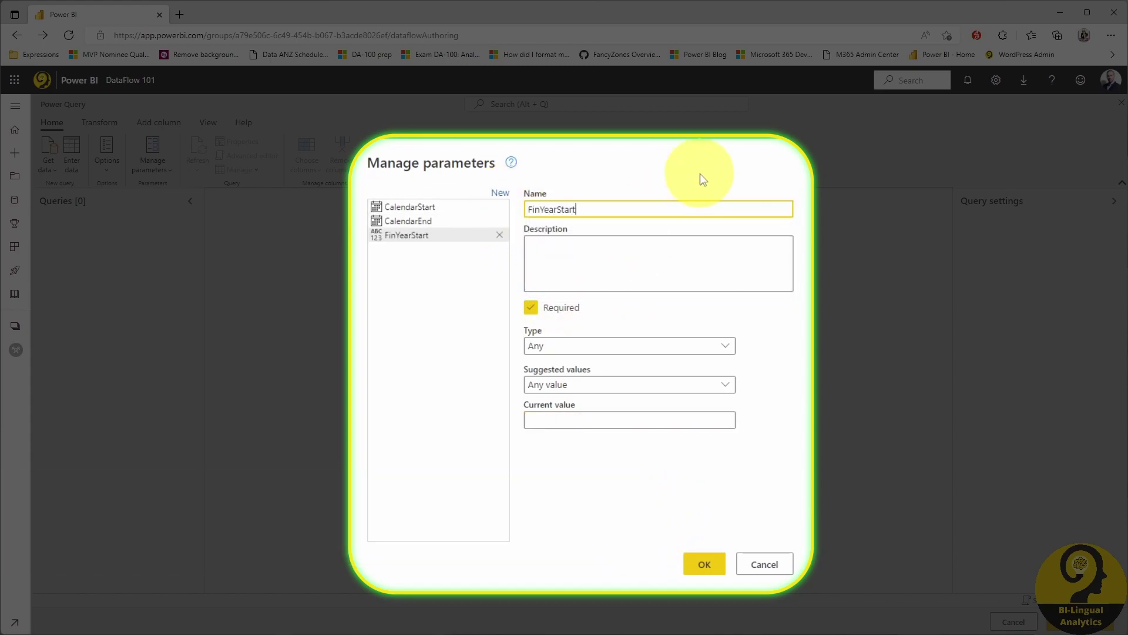
left_click(642, 346)
left_click(642, 383)
left_click(626, 420)
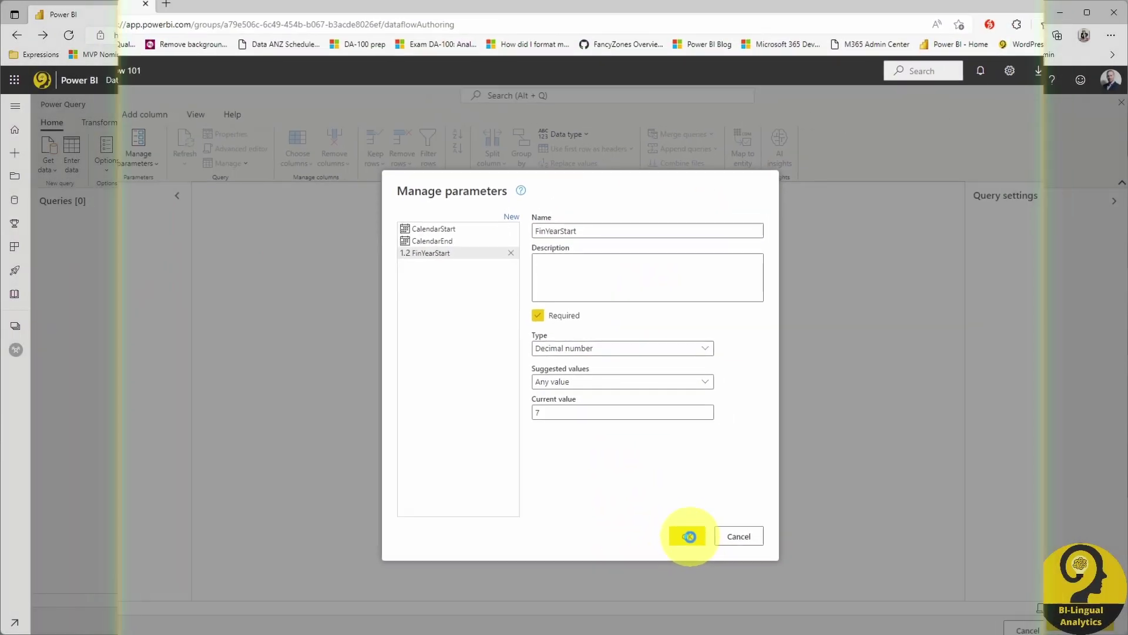
left_click(705, 564)
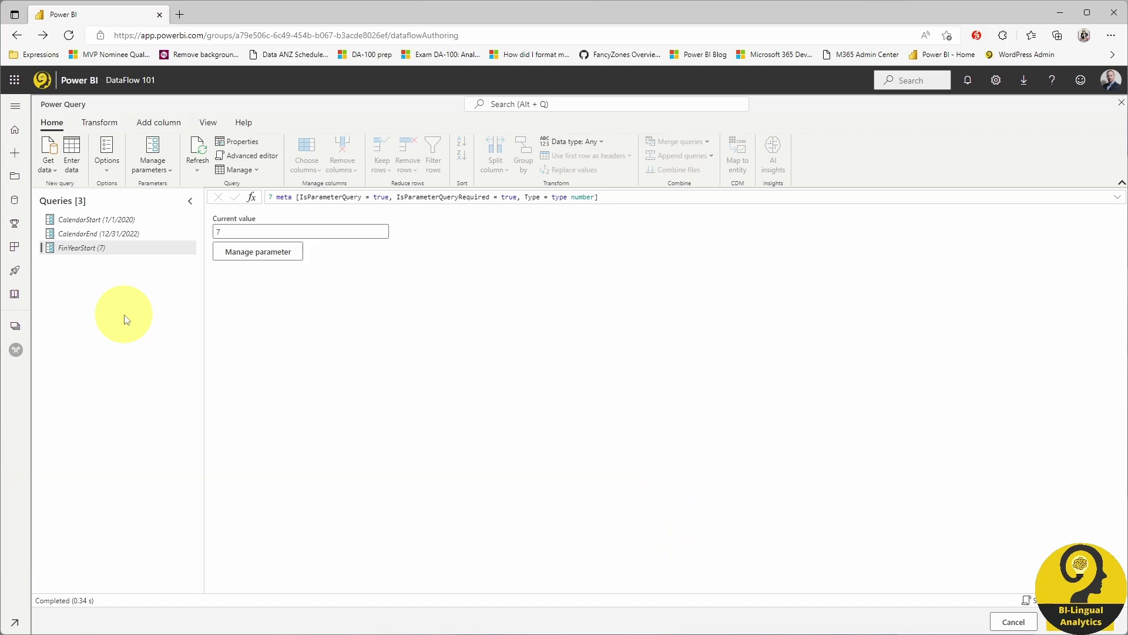
Step: Create a blank query with the formula CalendarEnd - CalendarStart
left_click(48, 167)
left_click(88, 286)
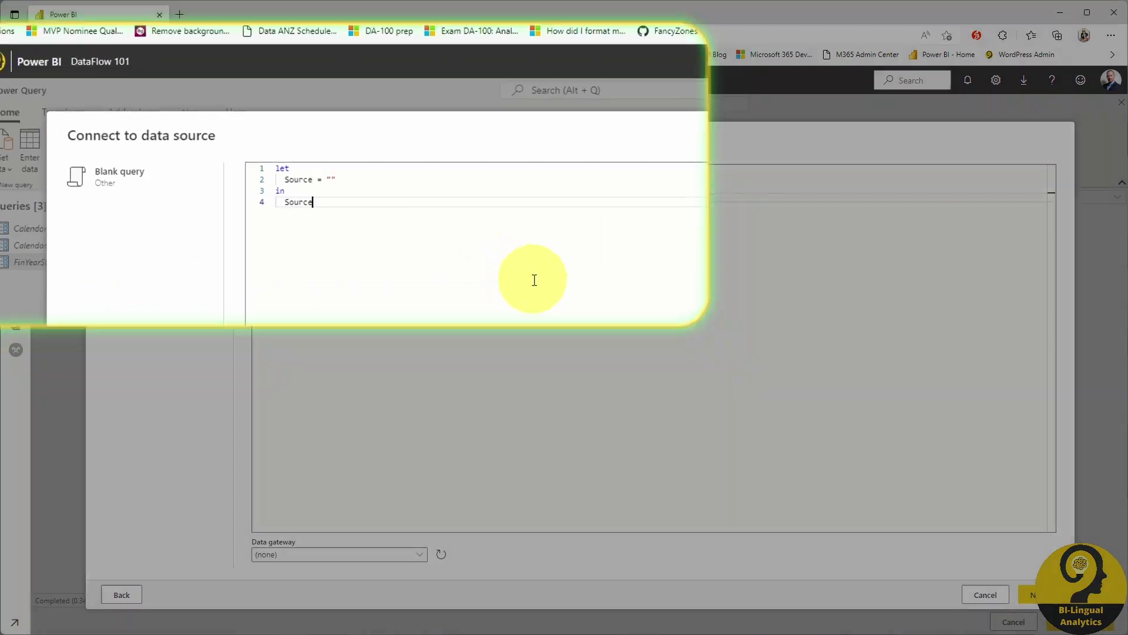
left_click(493, 183)
type("CalendarStart - CalendarEnd")
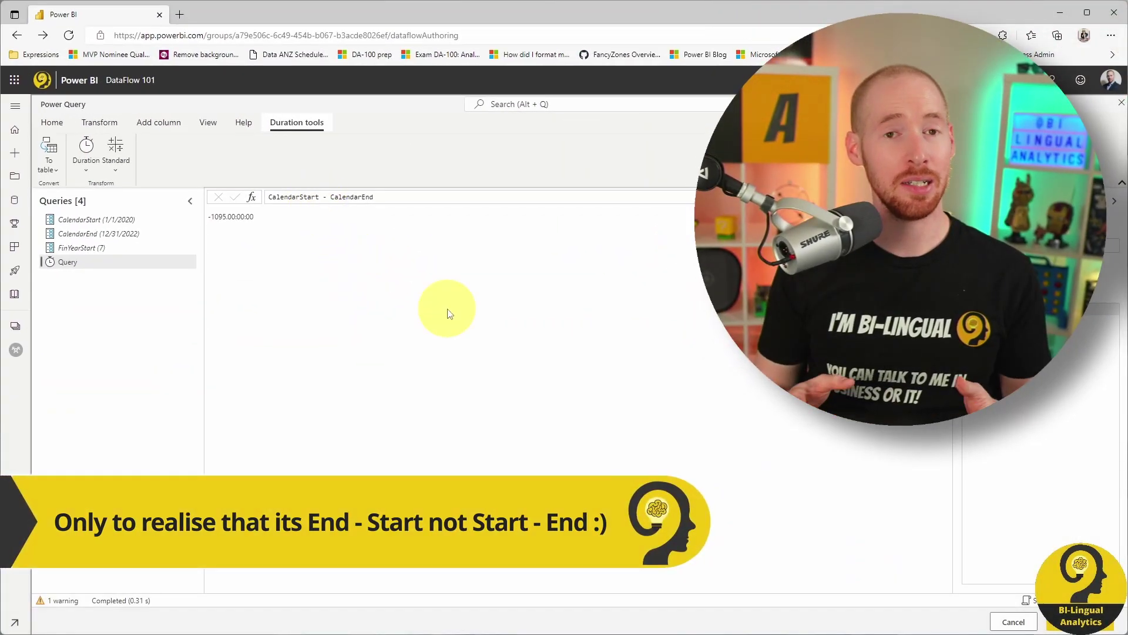
key("BackSpace")
key("BackSpace")
key("BackSpace")
key("BackSpace")
key("BackSpace")
type("End")
key("End")
key("BackSpace")
key("BackSpace")
key("BackSpace")
type("Start")
key("Return")
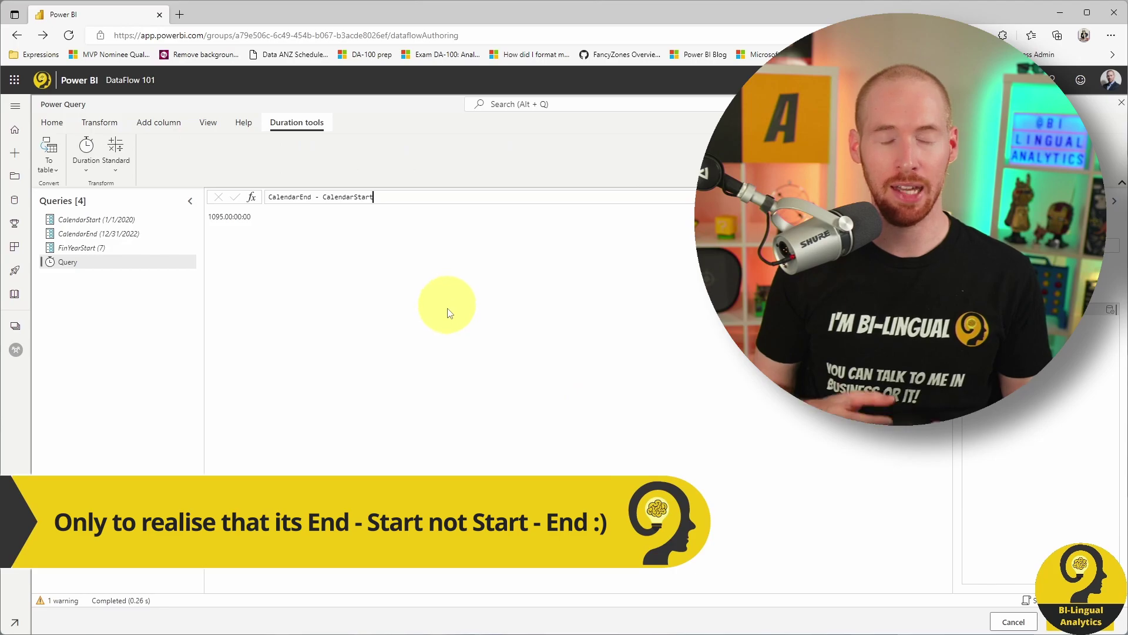
Step: Convert the duration to Days (1095) and rename the query NoOfDays
left_click(86, 163)
left_click(90, 190)
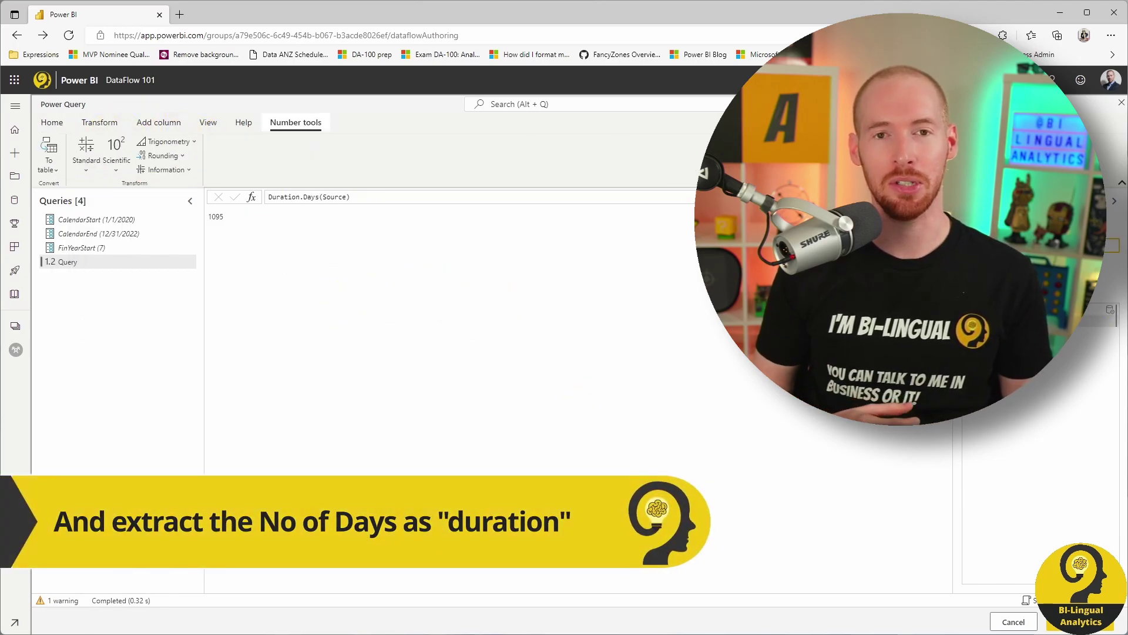
left_click(684, 365)
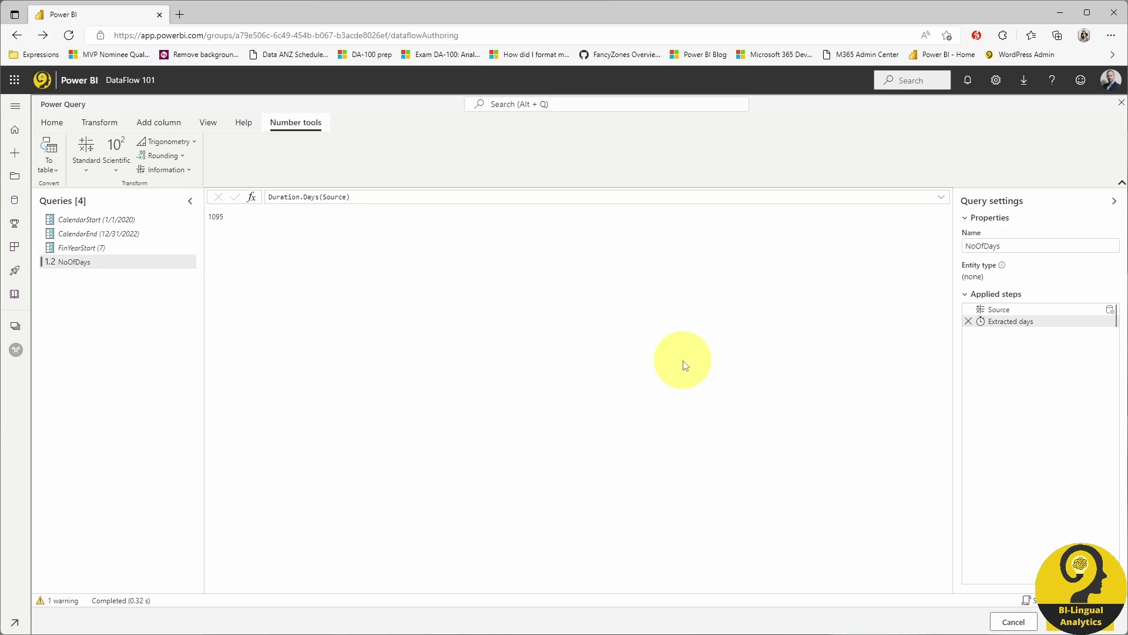
Step: Move the four queries into a new group named 'Calendar Parameters'
right_click(157, 222)
left_click(143, 243, "shift")
right_click(143, 243)
mouse_move(205, 294)
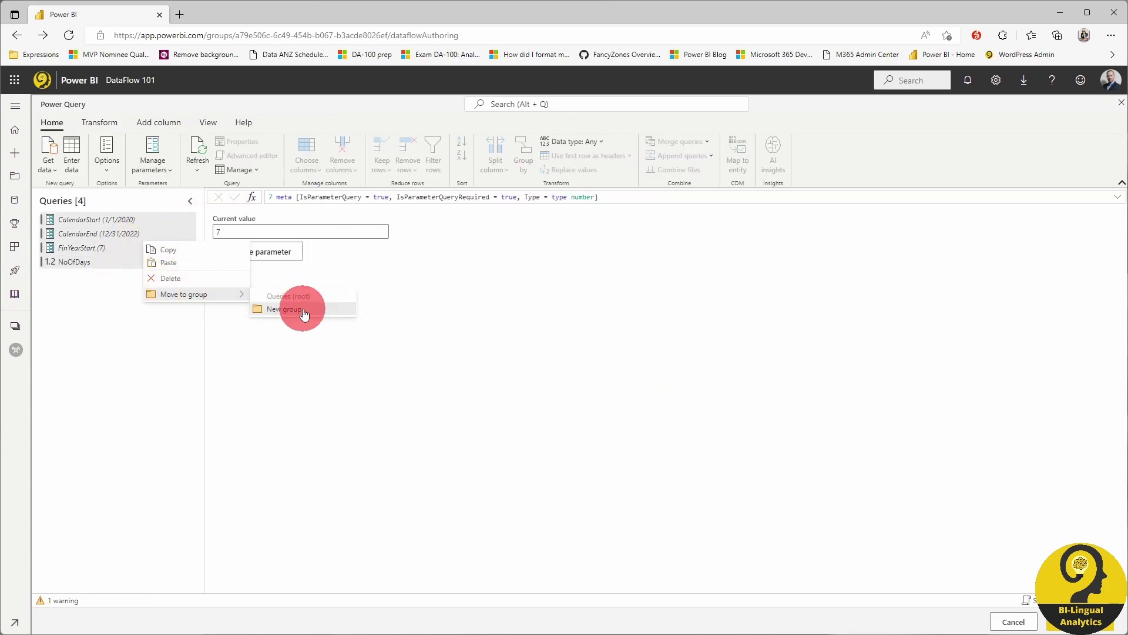
left_click(304, 316)
type("Calendar Par")
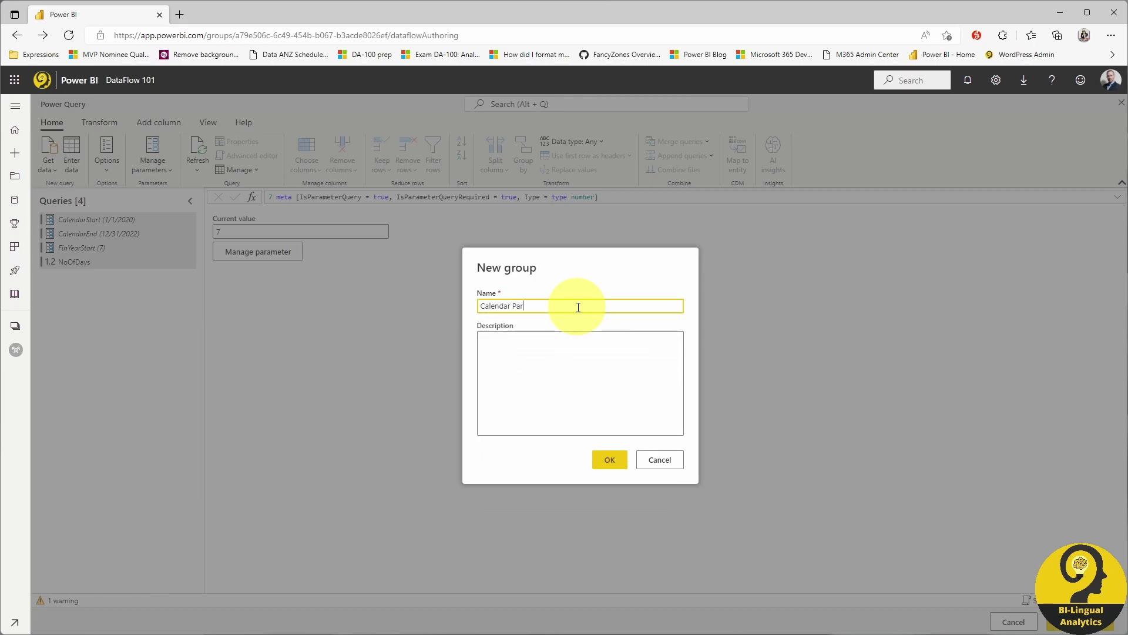
type("ameters")
left_click(609, 459)
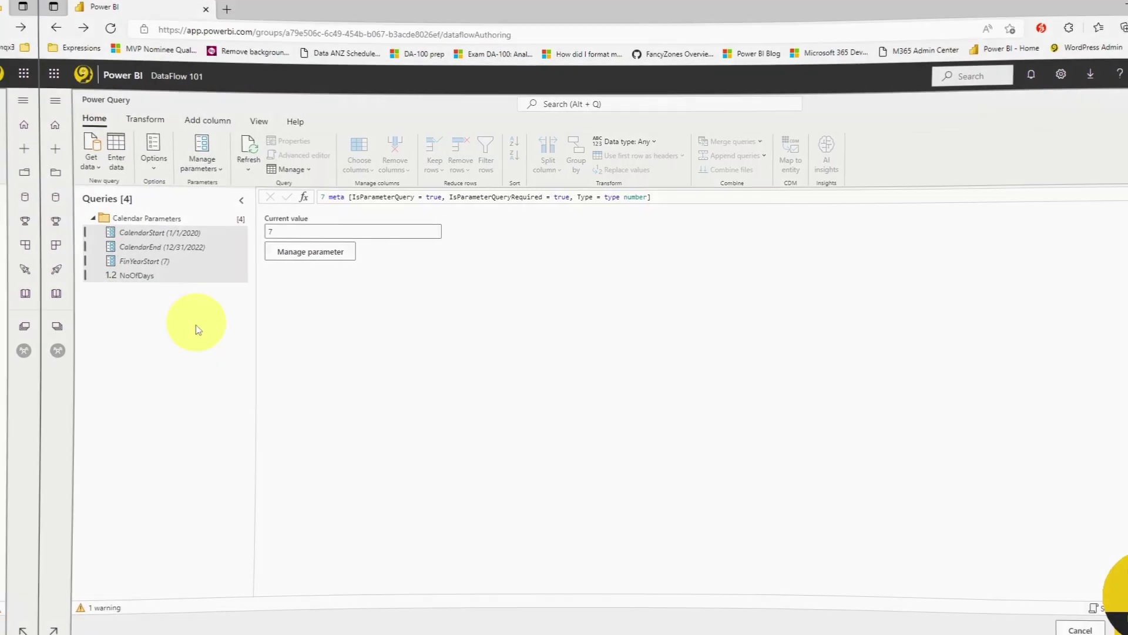
Step: Create a blank query with List.Dates(CalendarStart, NoOfDays, #duration(1,0,0,0))
left_click(49, 156)
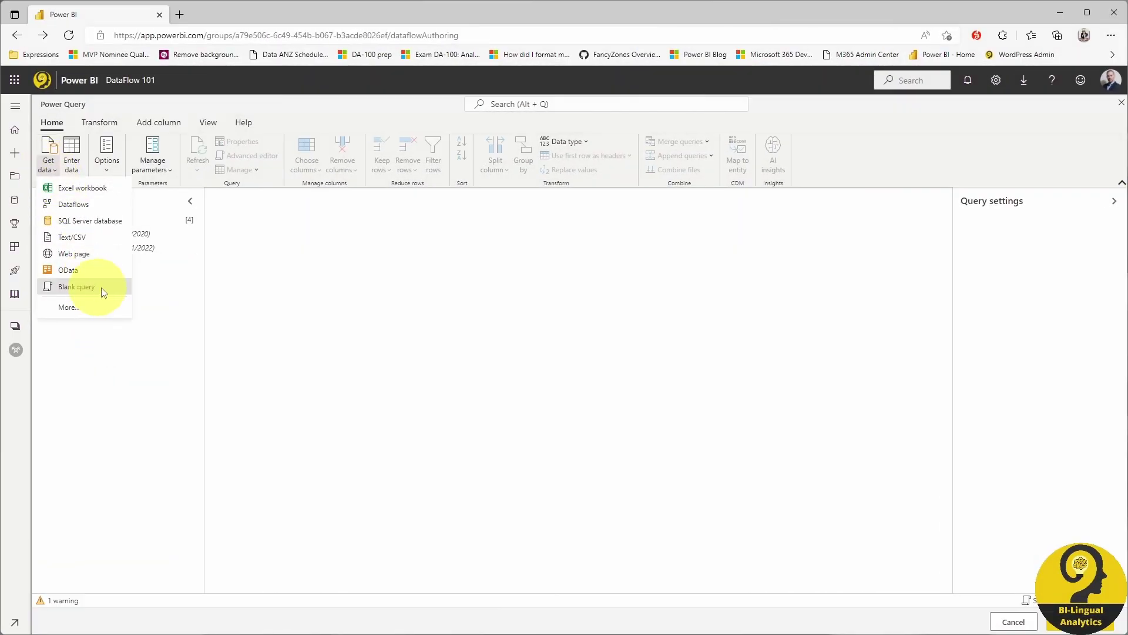
left_click(111, 290)
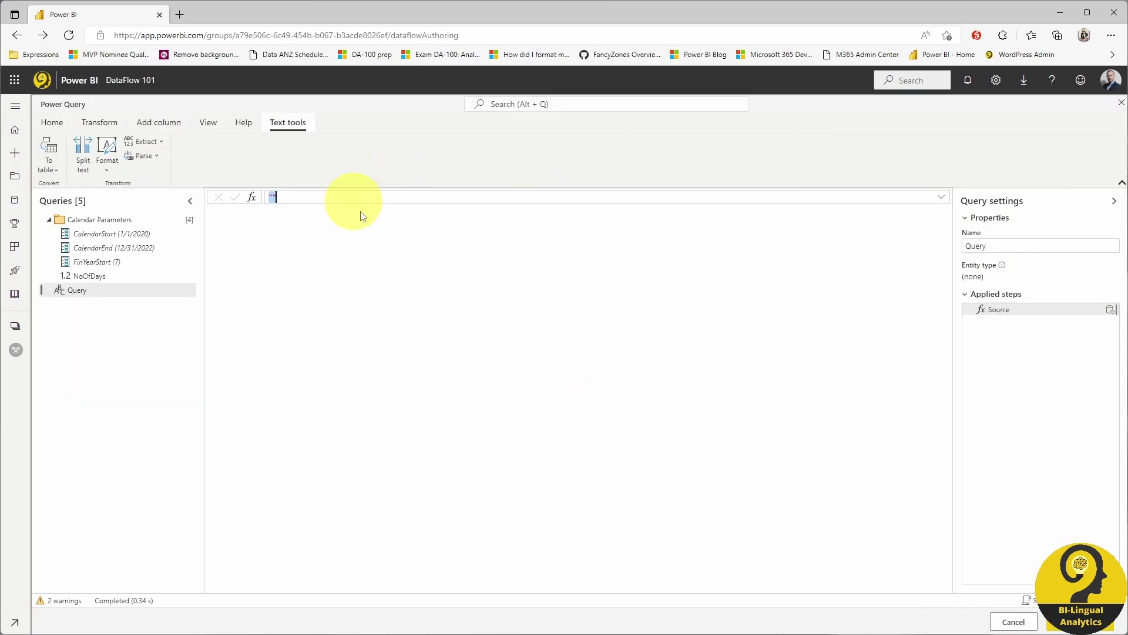
type("List.Date")
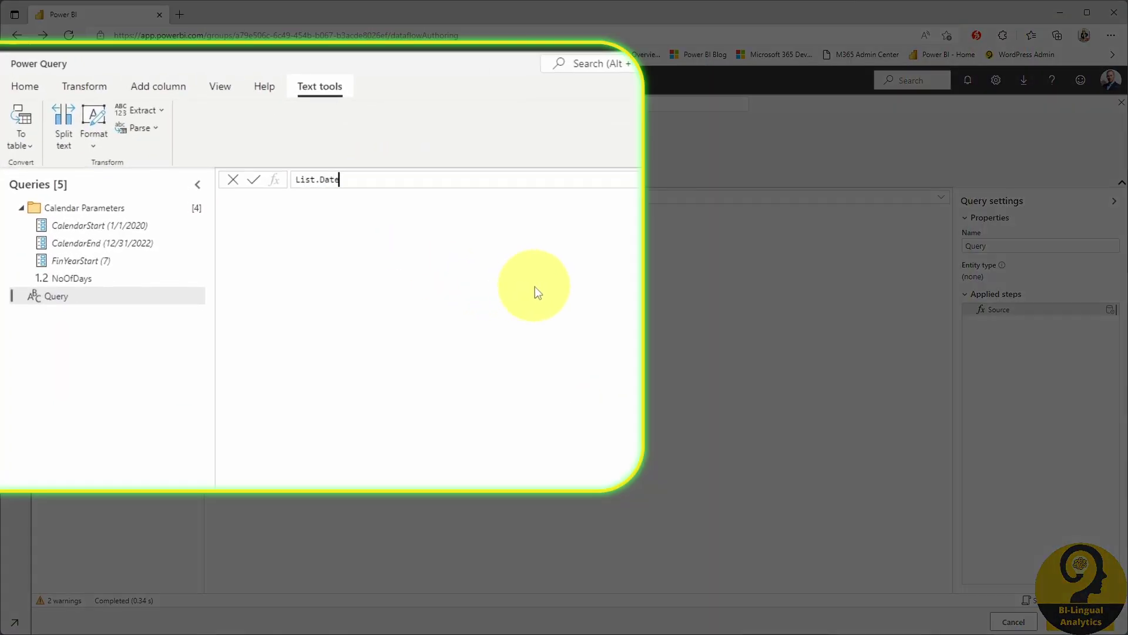
type("s ()")
type("CalendarStart,")
type(" NoOfDays , #duratio")
type("n(1,0,0,0)")
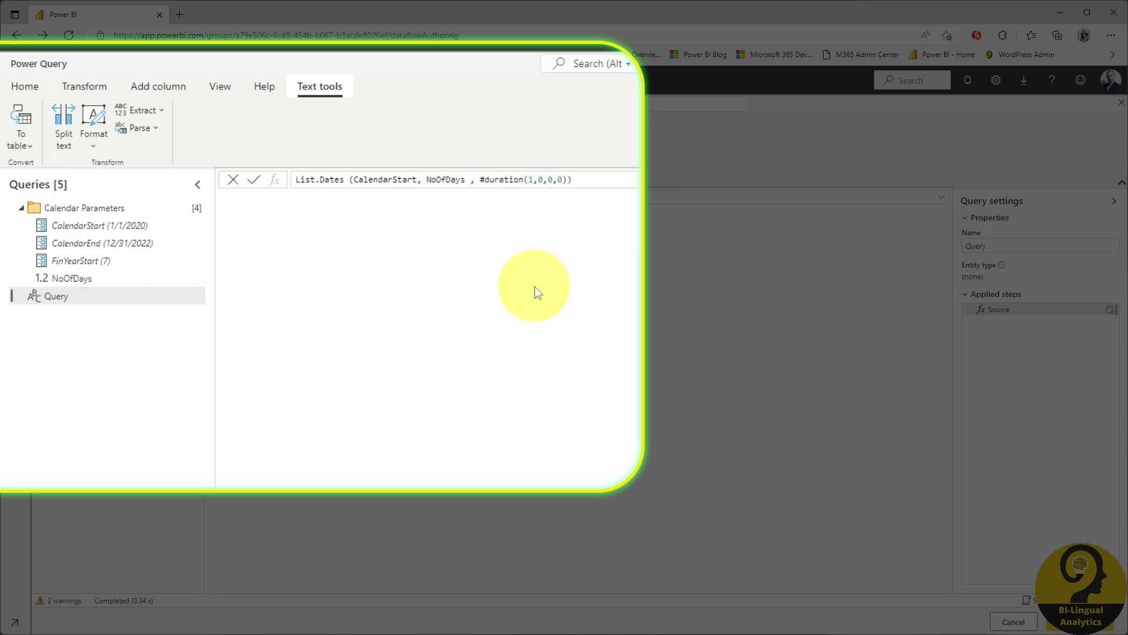
key("Return")
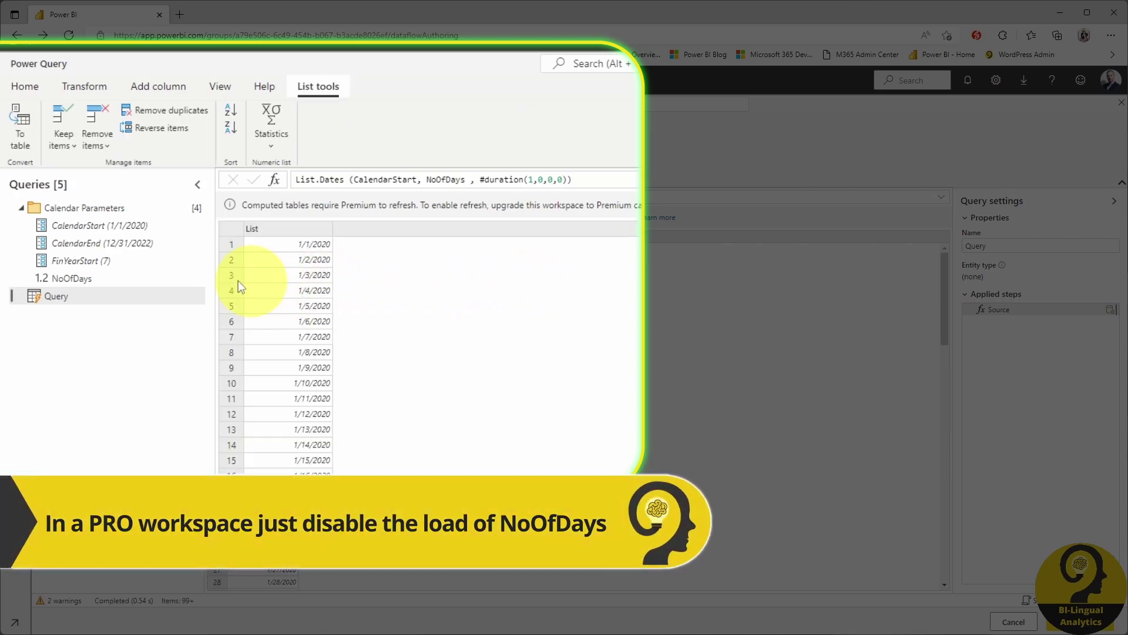
Step: Disable loading of NoOfDays and start converting the date list to a table
right_click(127, 273)
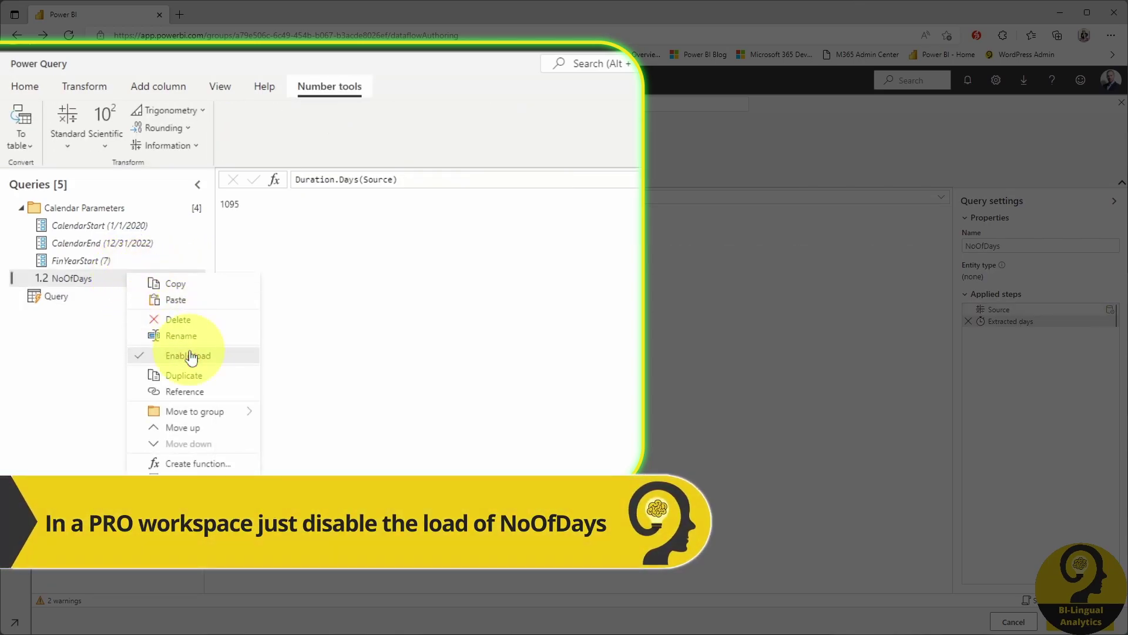
left_click(190, 355)
left_click(115, 295)
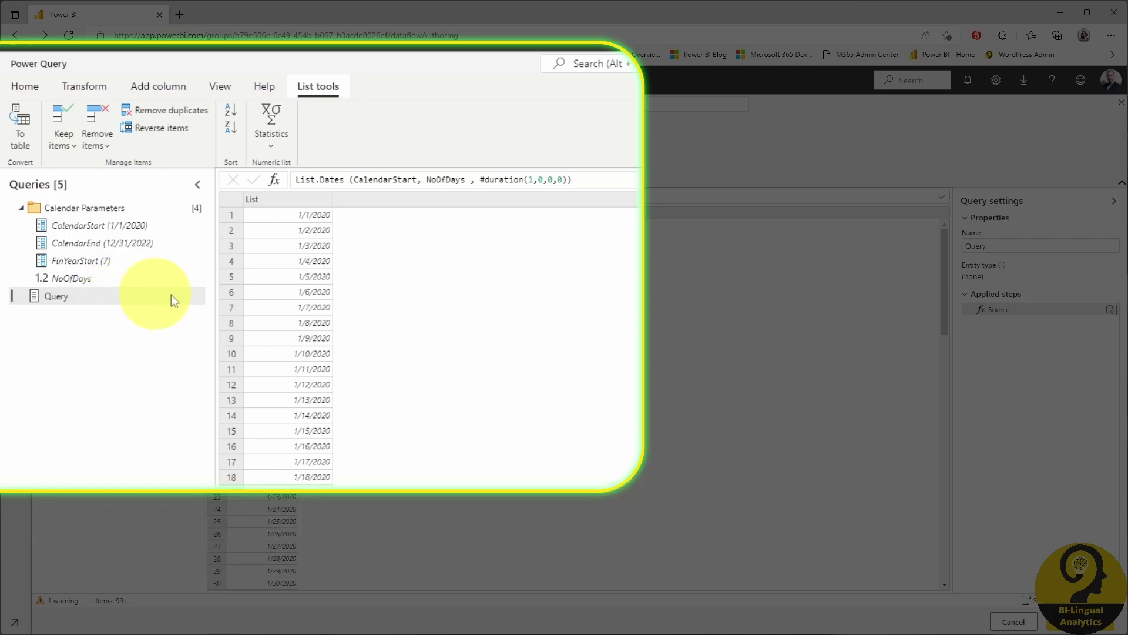
left_click(20, 125)
Step: Convert the list to a table, rename Column1 to Date and set its type to Date
left_click(556, 399)
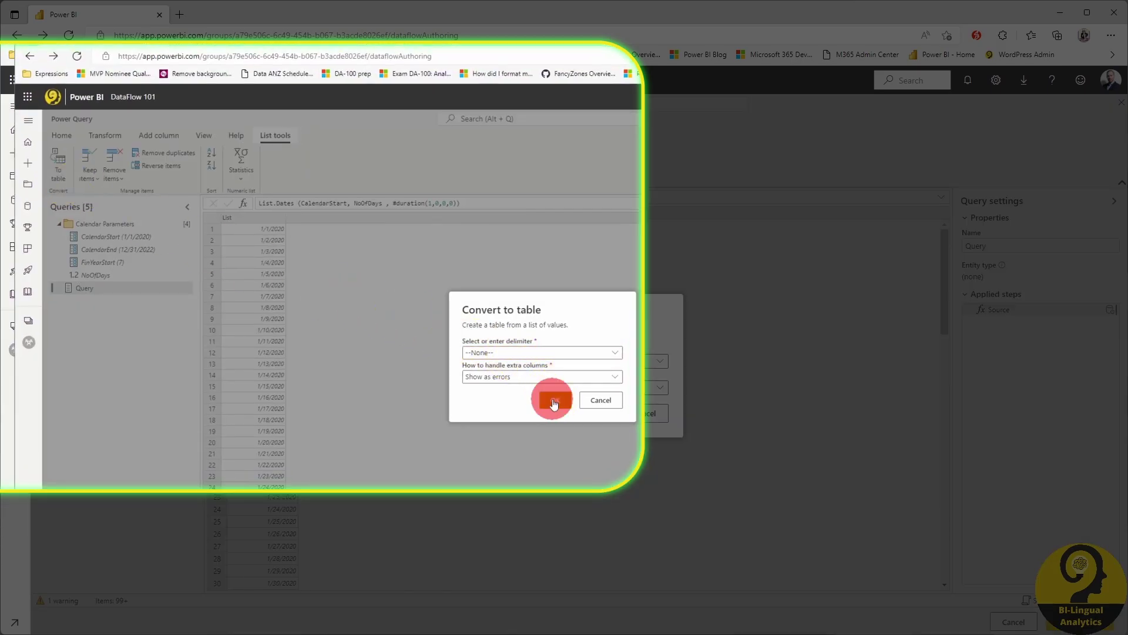
double_click(276, 203)
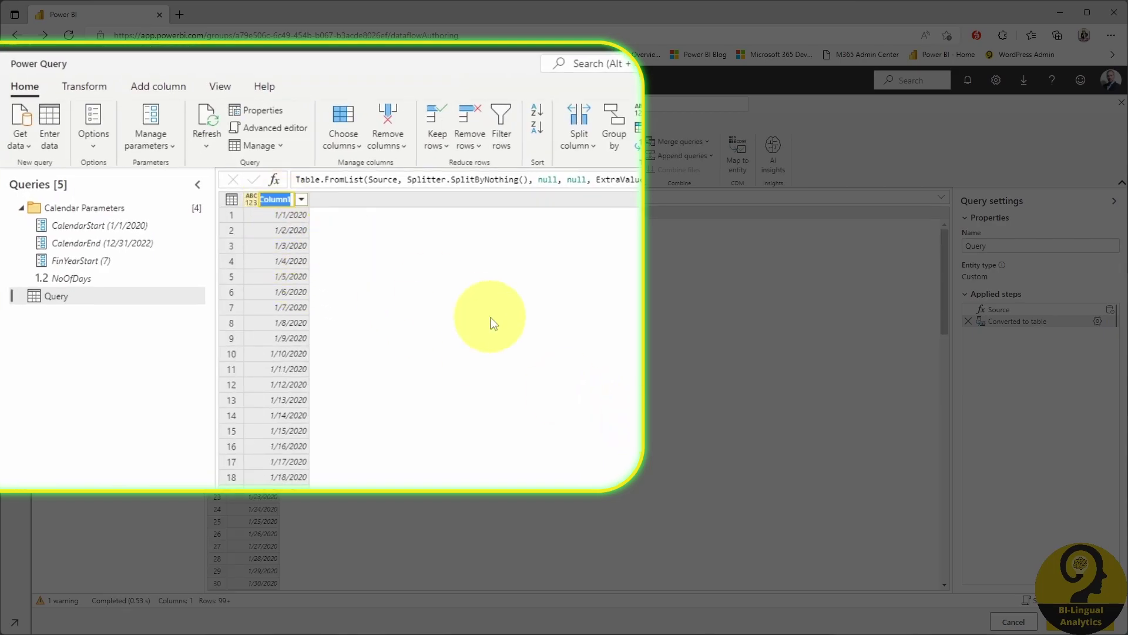
type("Date")
key("Return")
left_click(252, 201)
left_click(306, 299)
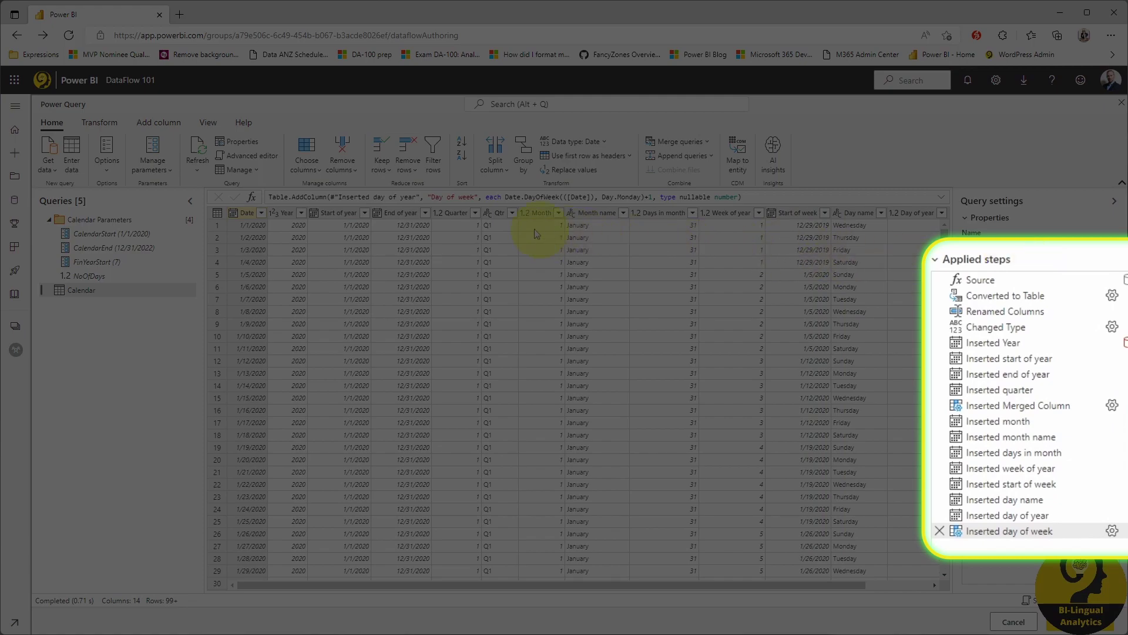
left_click(499, 212)
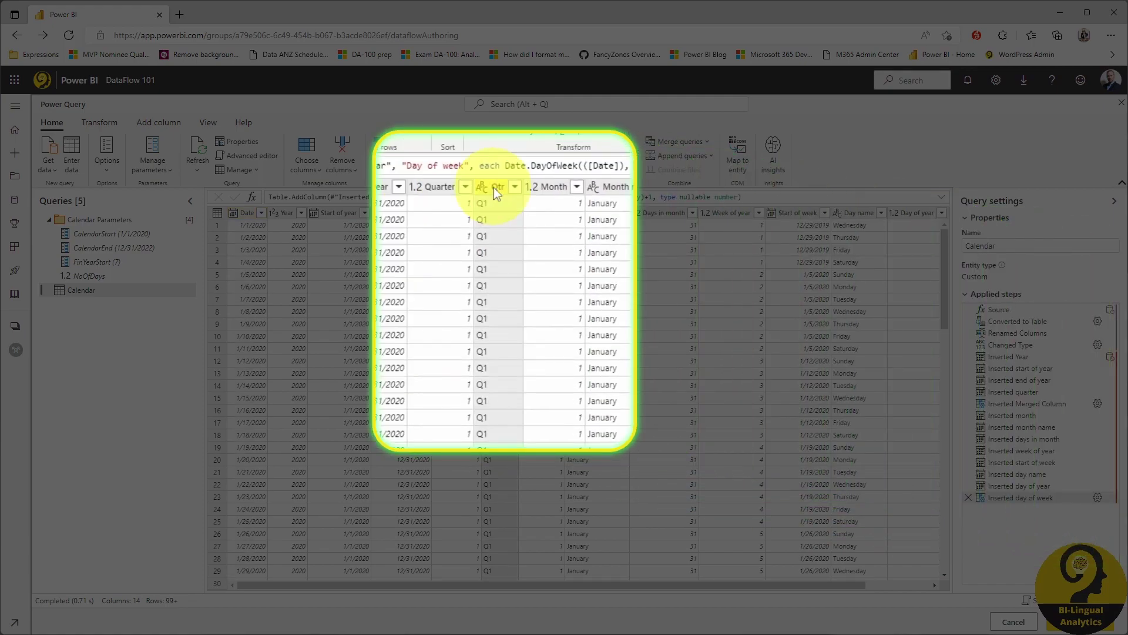
scroll(676, 352, "right", 2)
left_click(917, 213)
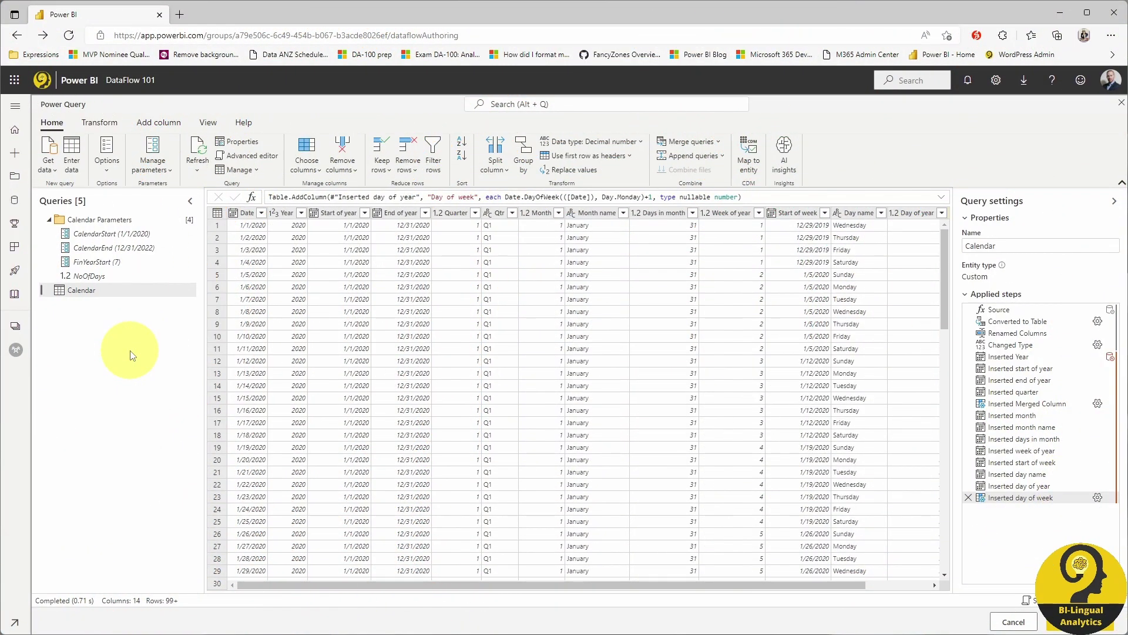
Step: Duplicate the Calendar query and rename the copy Fin_Calendar
right_click(82, 290)
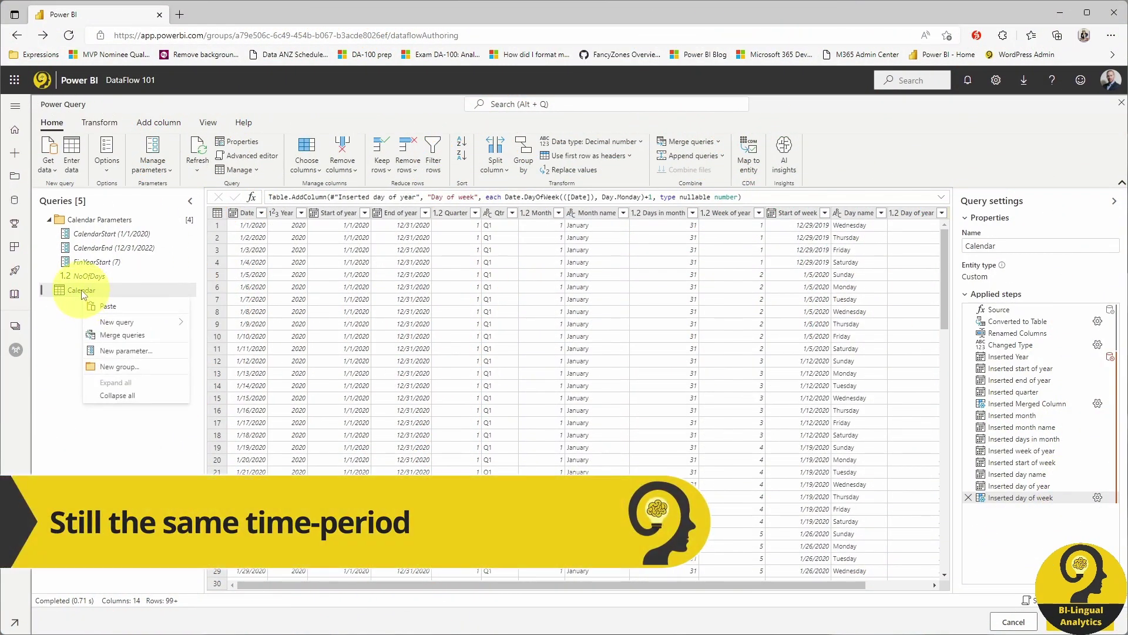
left_click(127, 371)
left_click(996, 246)
key("BackSpace")
key("BackSpace")
key("BackSpace")
key("ctrl+a")
key("BackSpace")
type("Fin_Calendar")
key("Return")
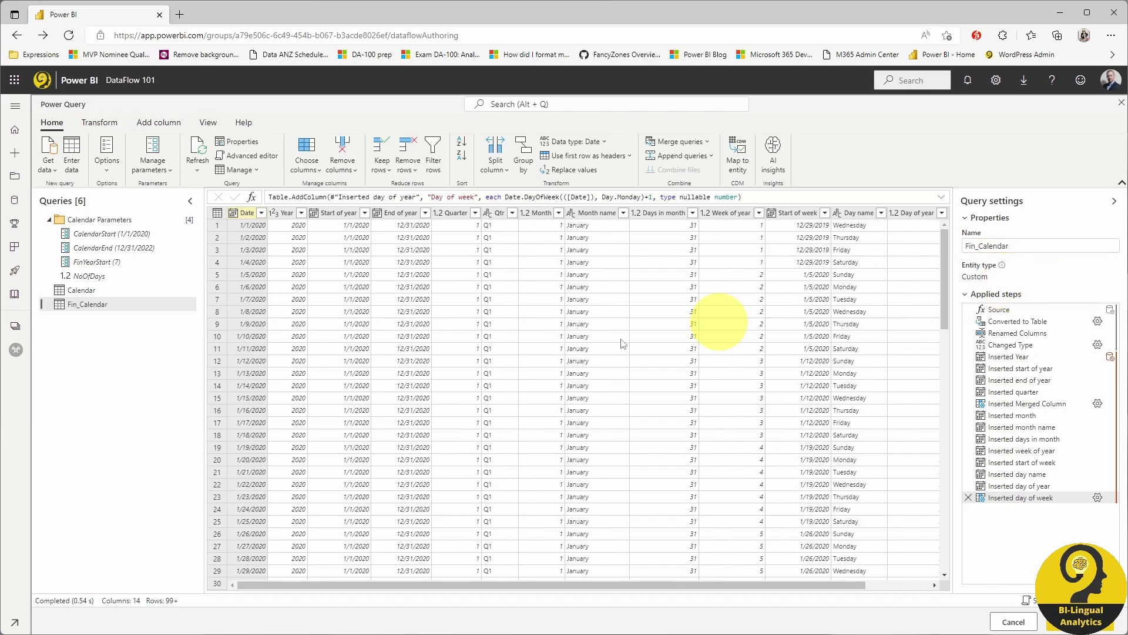
Step: Delete all applied steps from Inserted Year to the end in Fin_Calendar
right_click(985, 361)
left_click(992, 403)
left_click(655, 395)
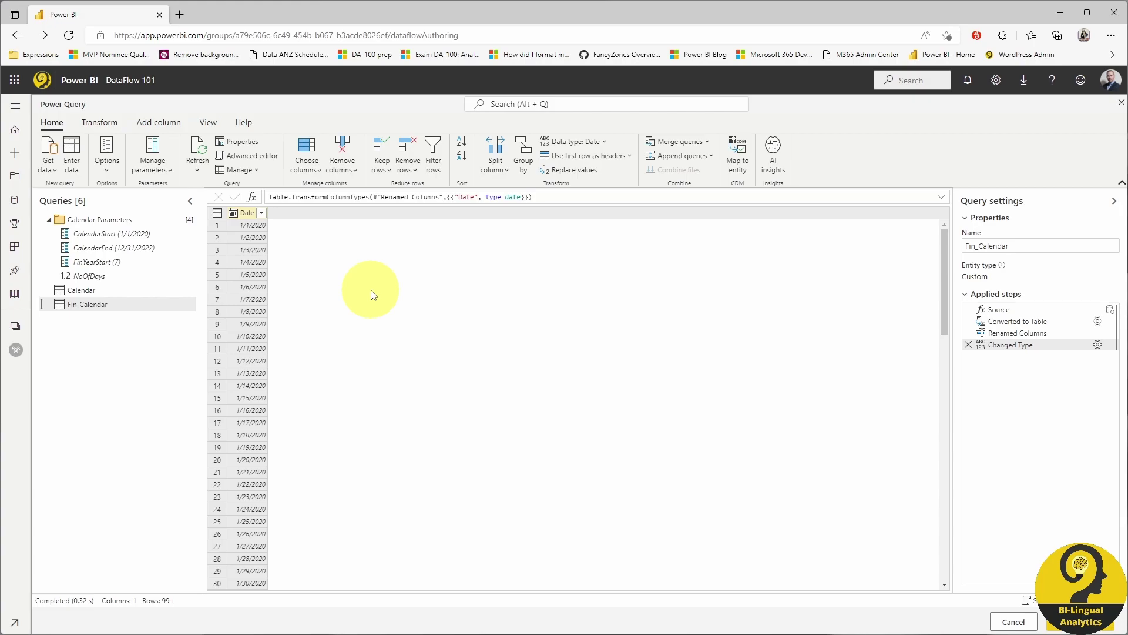
Step: Add a Date-typed custom column Fin_Date = Date.AddMonths([Date],13-FinYearStart)
left_click(171, 129)
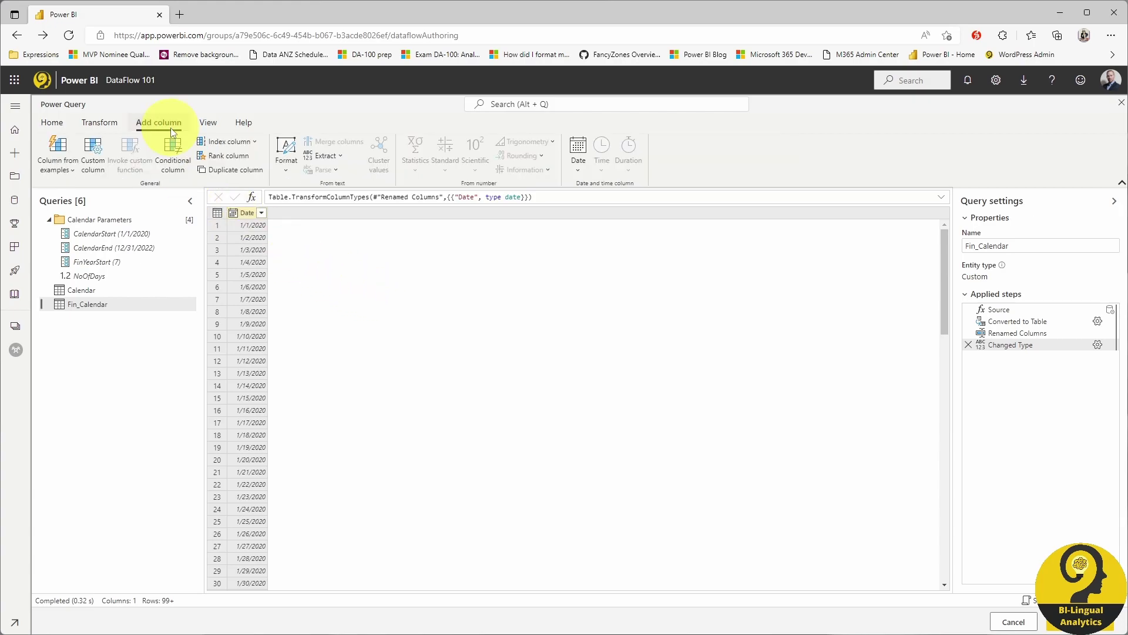
left_click(105, 148)
double_click(414, 295)
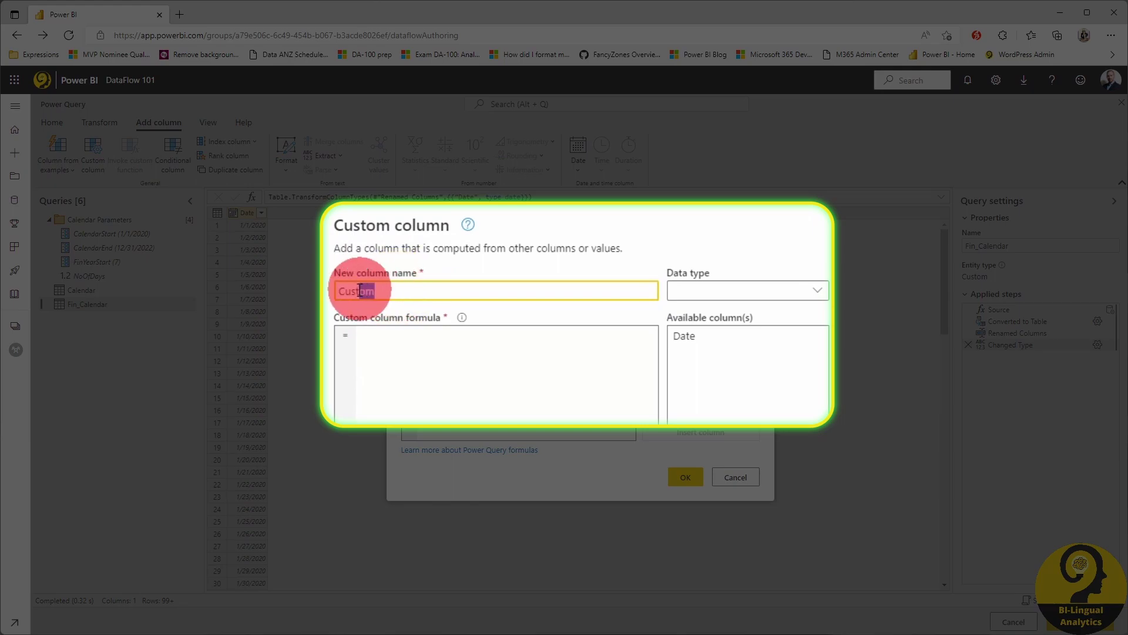
type("Fin")
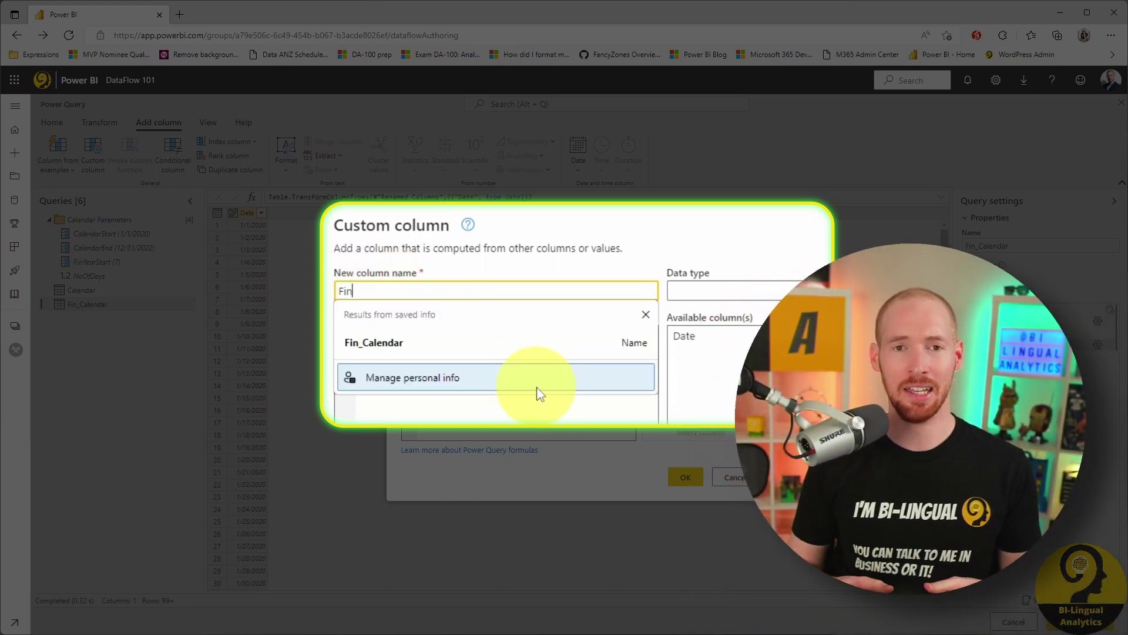
type("_Date")
left_click(517, 421)
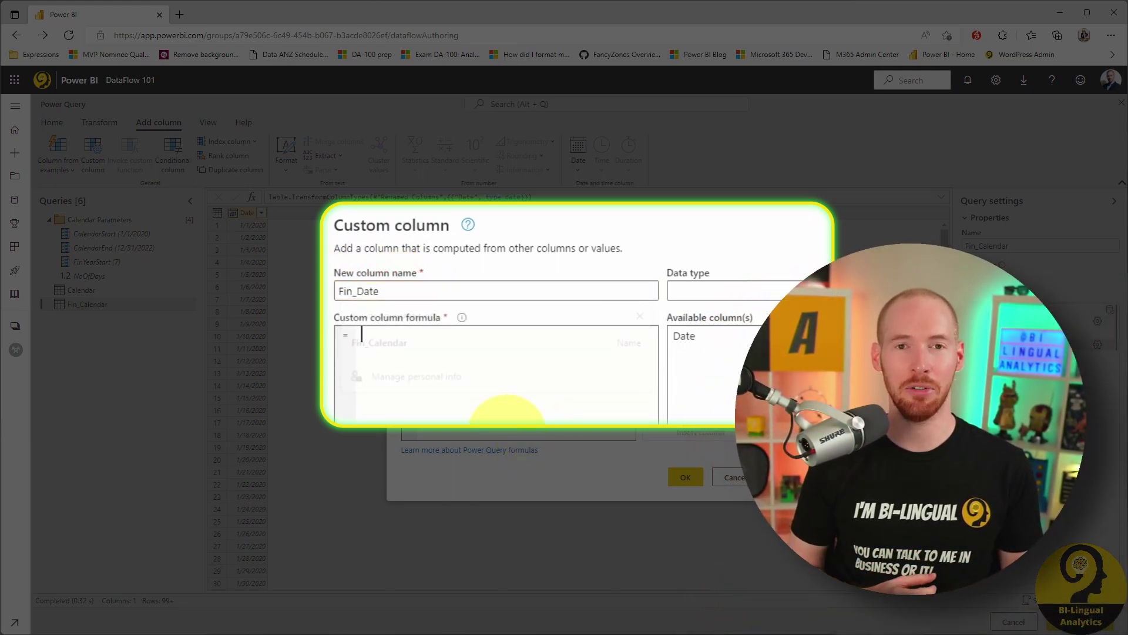
type("Date")
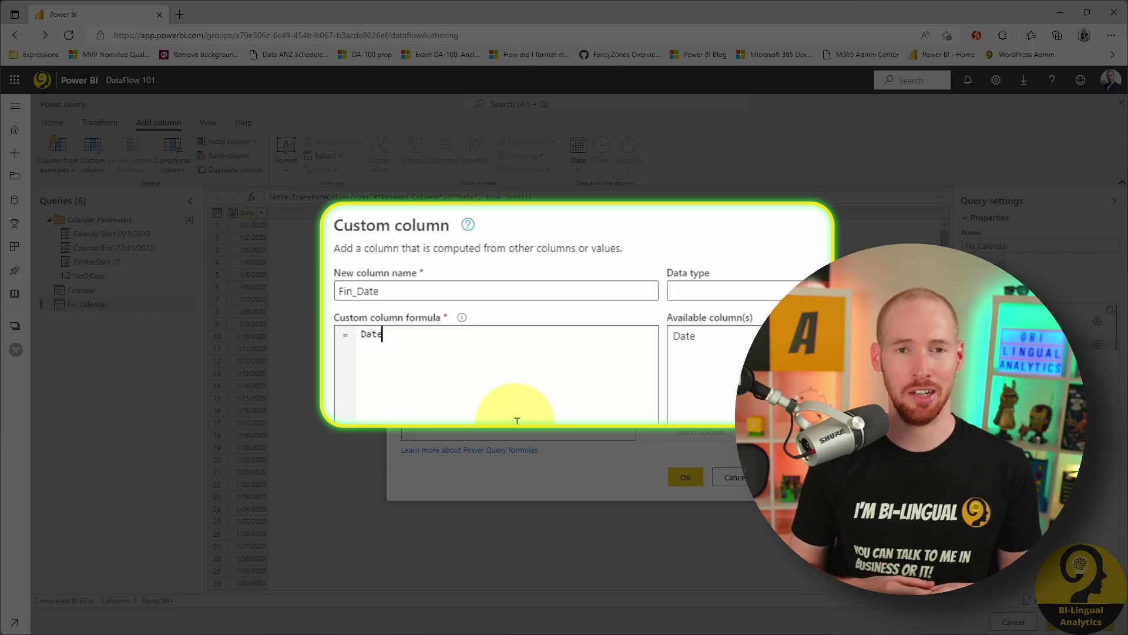
type(",Add")
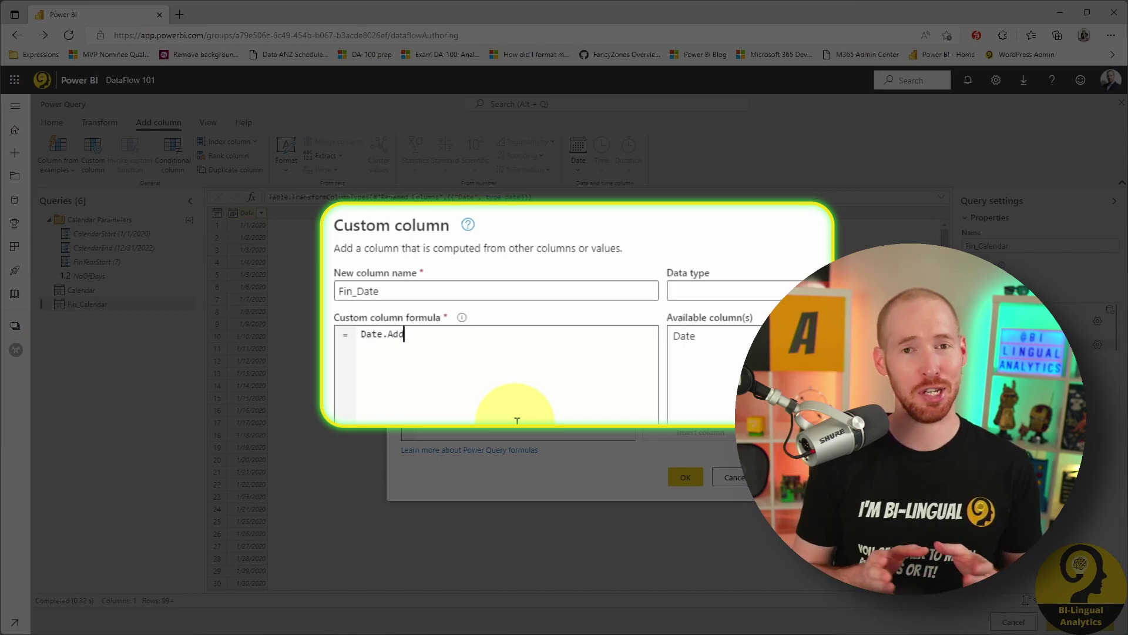
type("Months(")
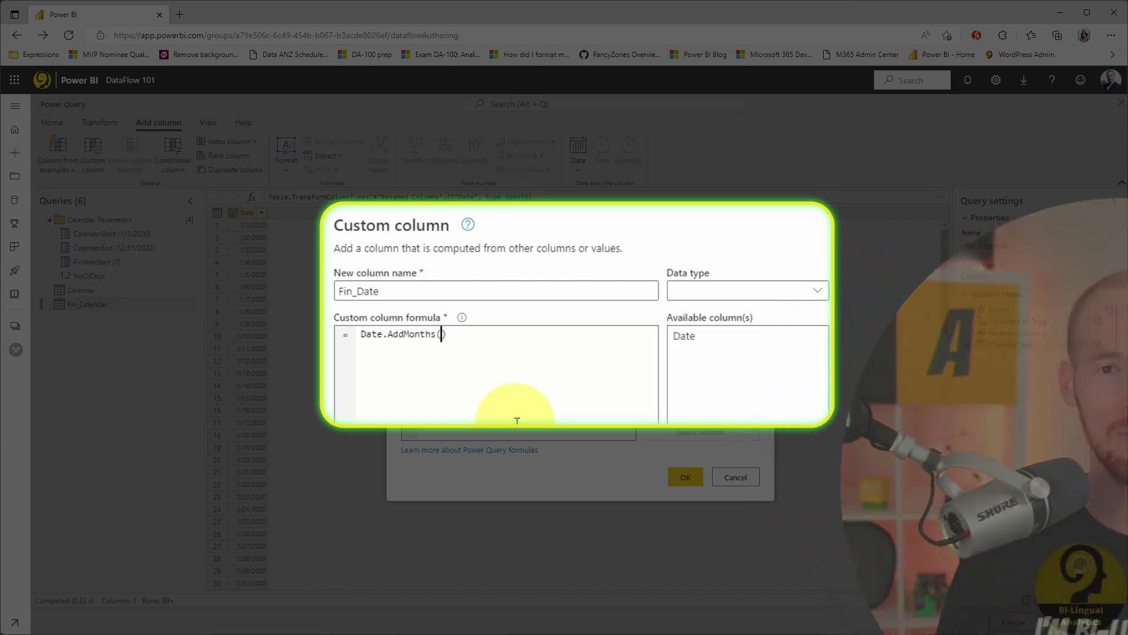
double_click(717, 335)
type(",13-")
type("FinYear")
type("Start")
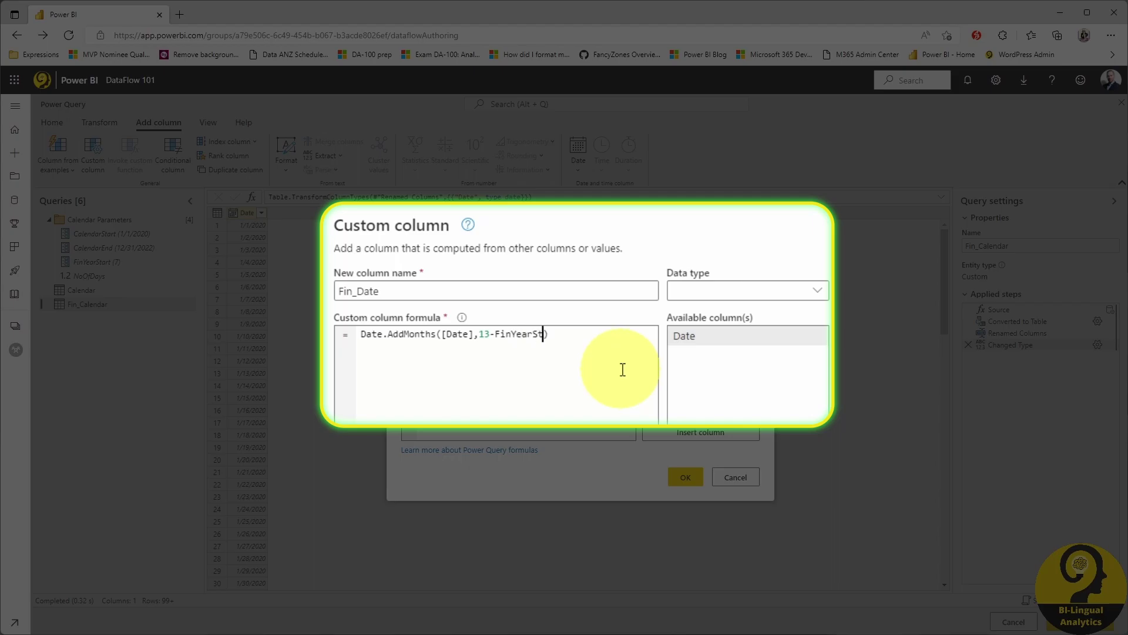
left_click(702, 303)
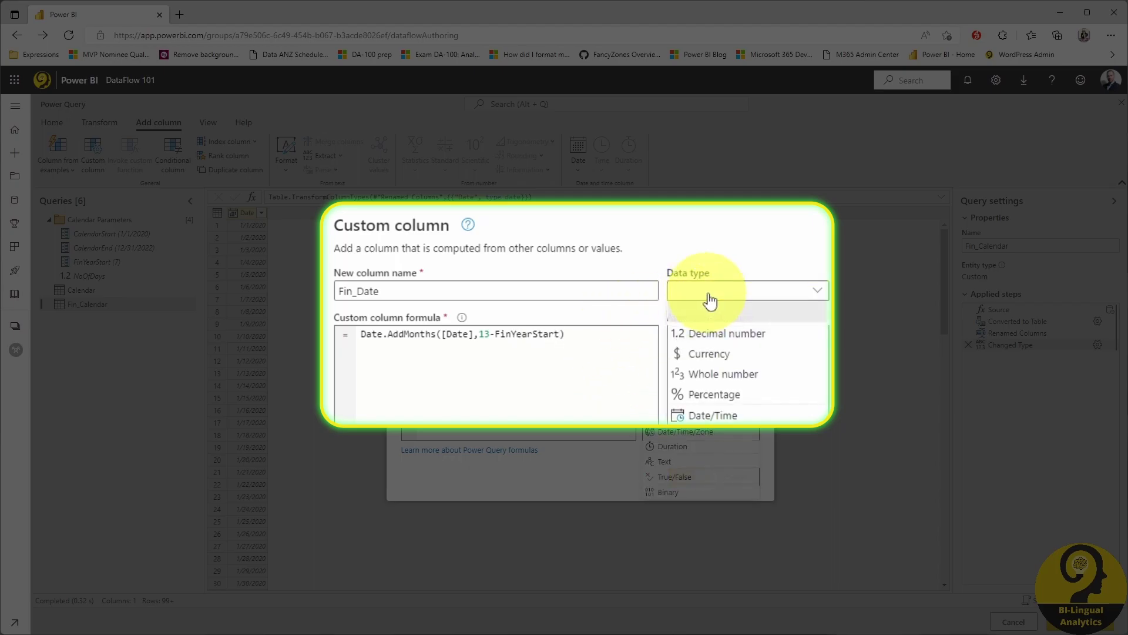
left_click(764, 420)
left_click(683, 477)
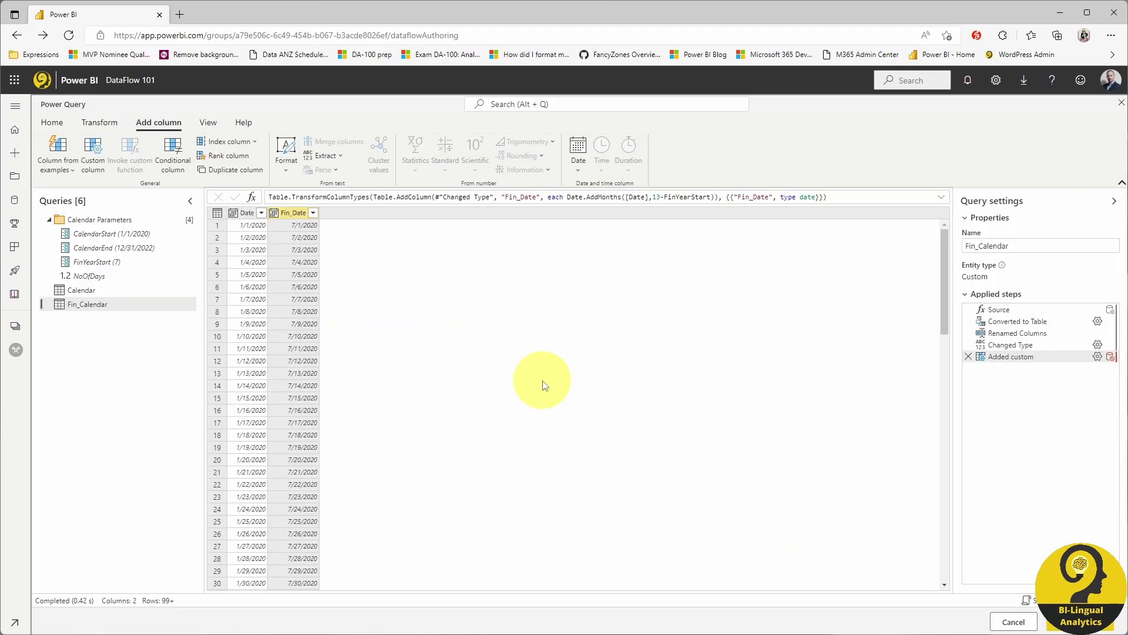